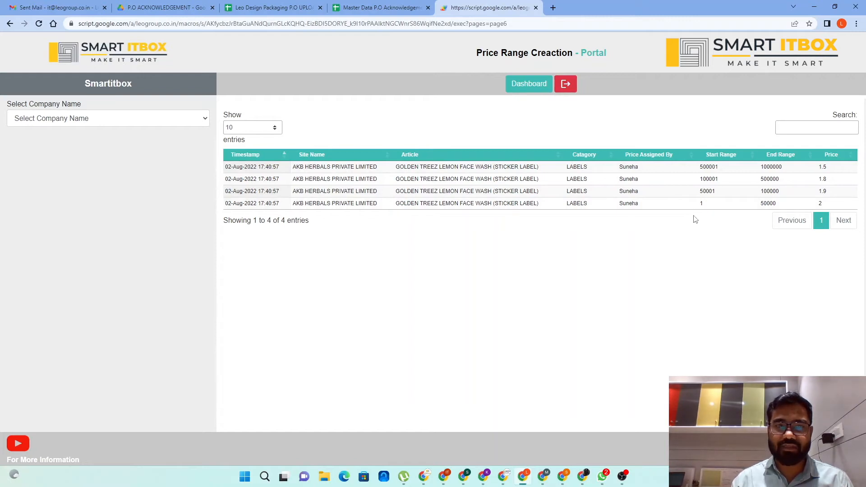
Start adding price ranges for ACTINOVA PRIVATE LIMITED's product ACTIZYME SYRUP 200 ML (STICKER LABEL) # LABELS
{"action": "left_click", "coordinate": [204, 127]}
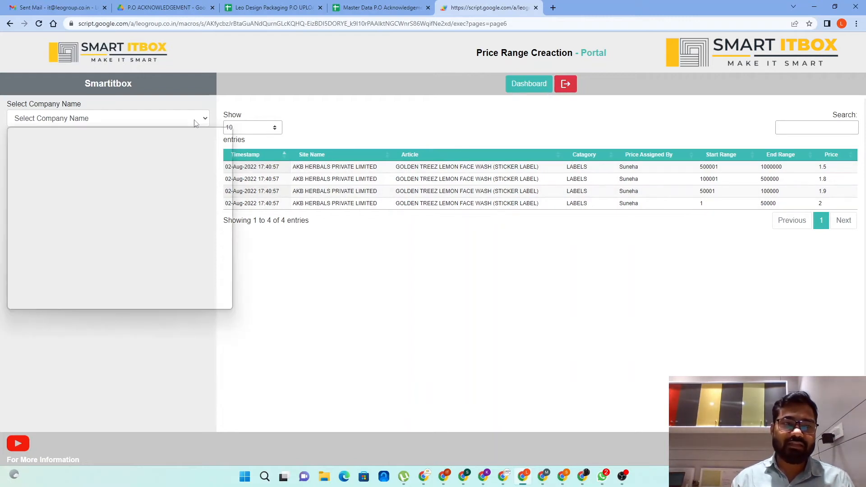
{"action": "left_click", "coordinate": [61, 141]}
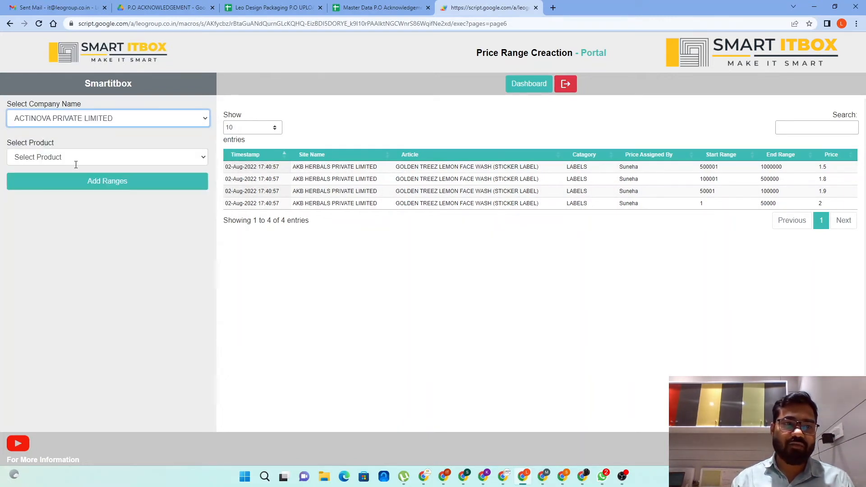
{"action": "left_click", "coordinate": [134, 158]}
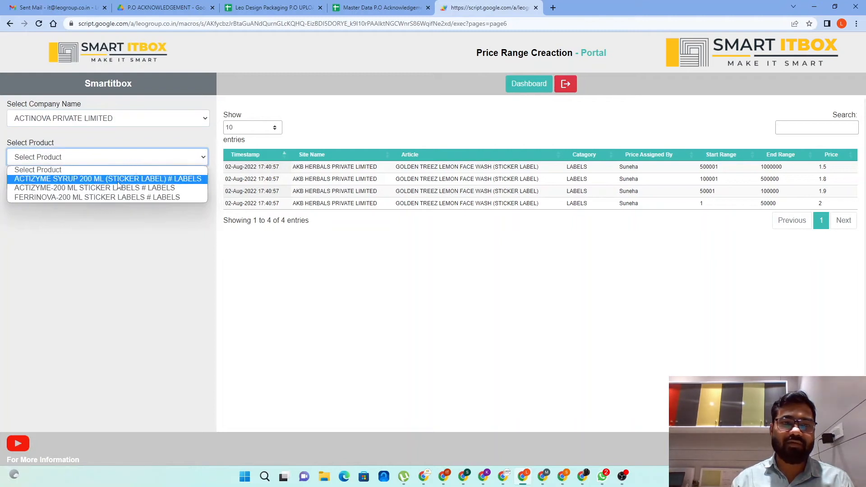
{"action": "left_click", "coordinate": [83, 179]}
{"action": "left_click", "coordinate": [84, 186]}
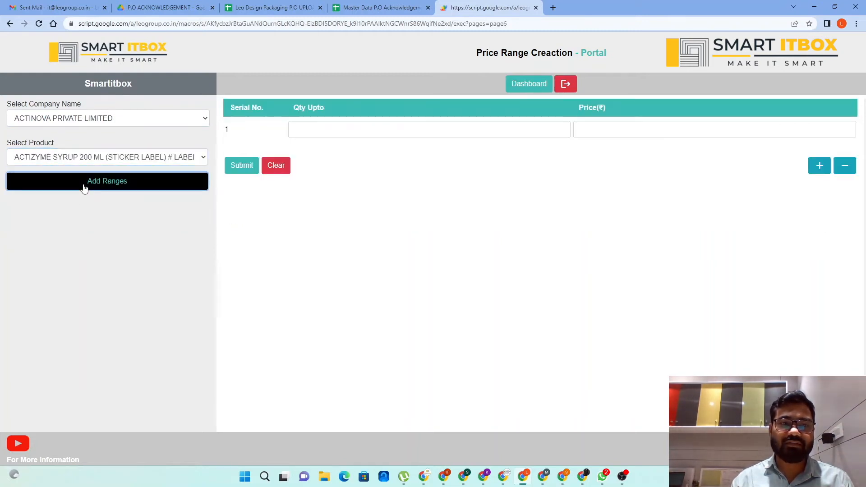
Fill in the first range with a quantity up to 20000 at a price of 5
{"action": "left_click", "coordinate": [335, 129]}
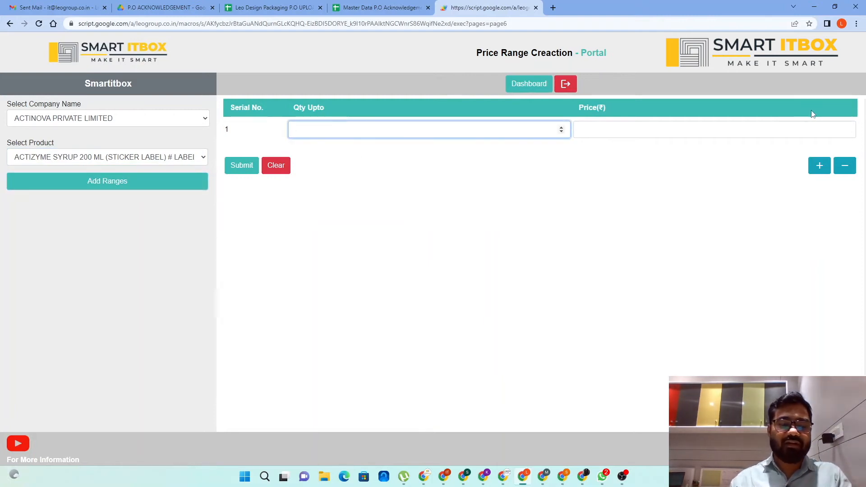
{"action": "type", "text": "20000"}
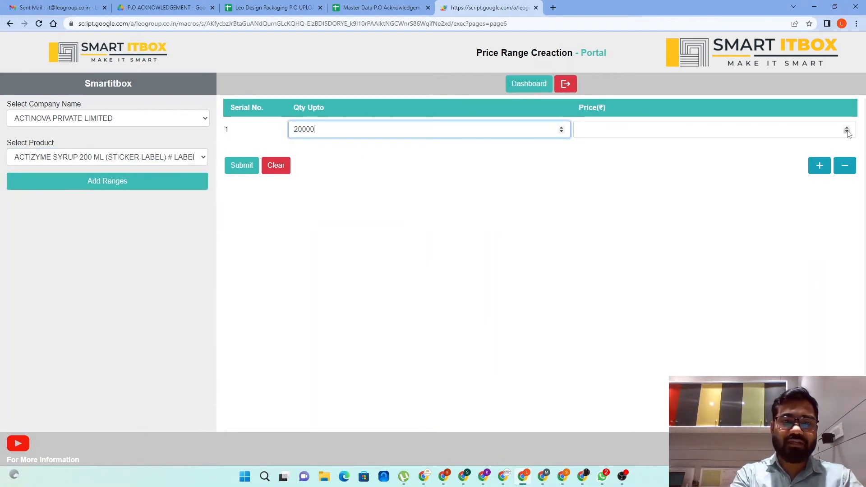
{"action": "key", "text": "Tab"}
{"action": "type", "text": "5"}
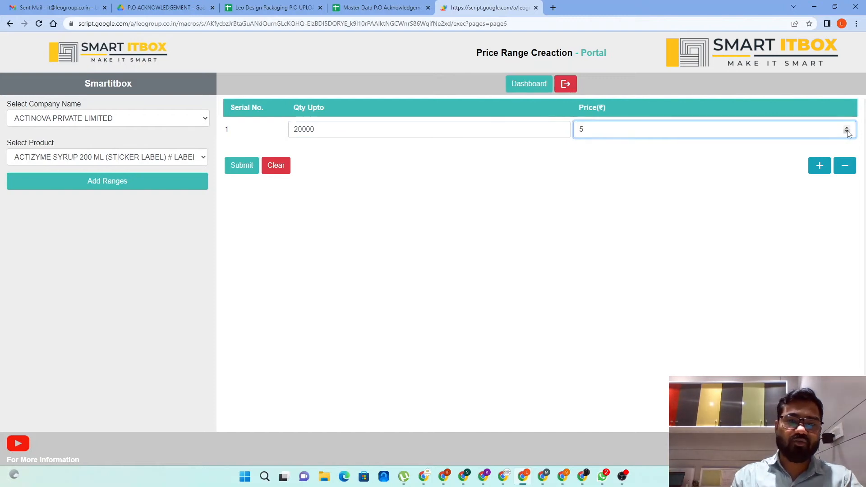
Add a second range up to 50000 at price 4 and a third range up to 100000 at price 3
{"action": "left_click", "coordinate": [819, 166]}
{"action": "left_click", "coordinate": [422, 157]}
{"action": "type", "text": "50000"}
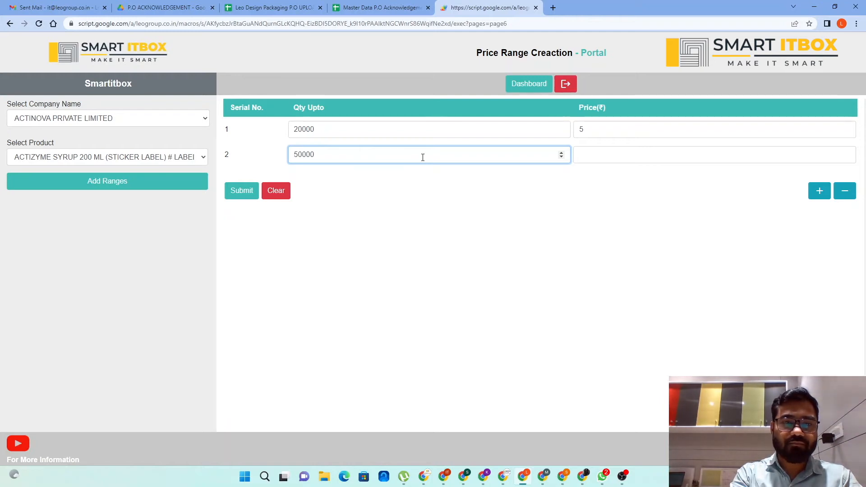
{"action": "key", "text": "Tab"}
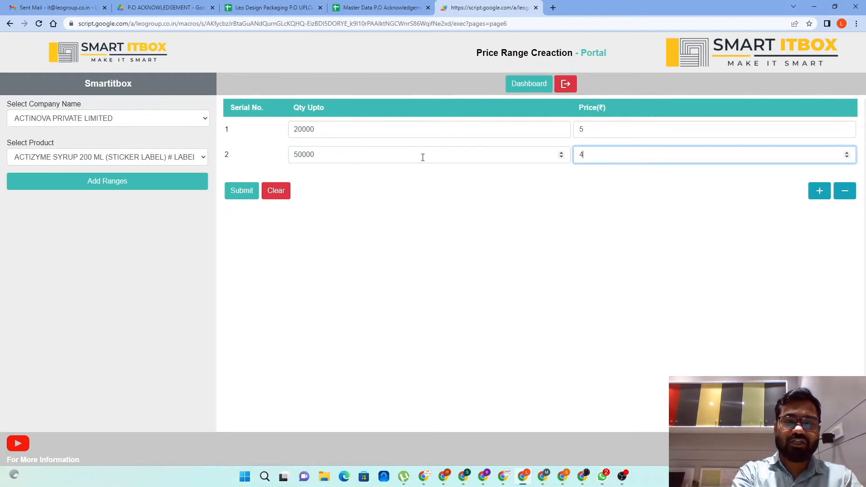
{"action": "left_click", "coordinate": [819, 190]}
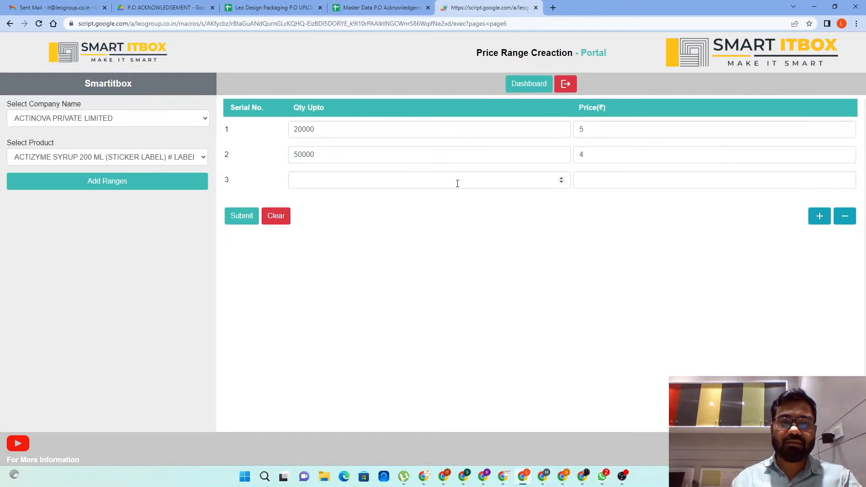
{"action": "type", "text": "100000"}
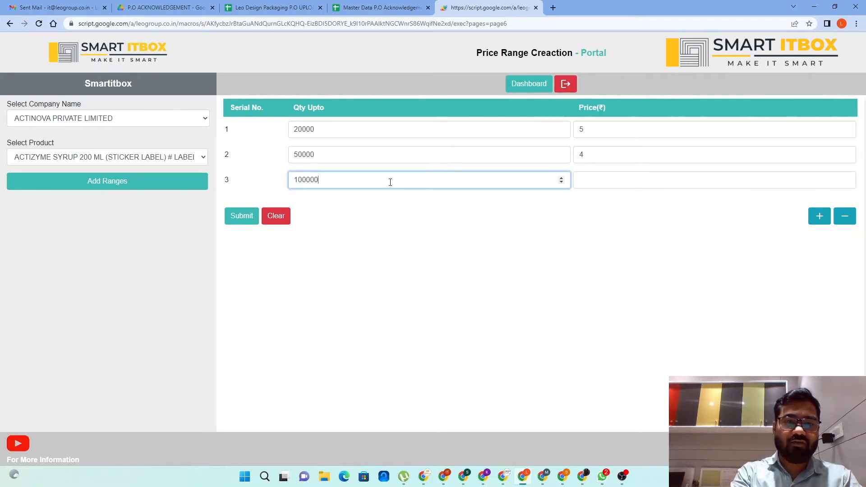
{"action": "key", "text": "Tab"}
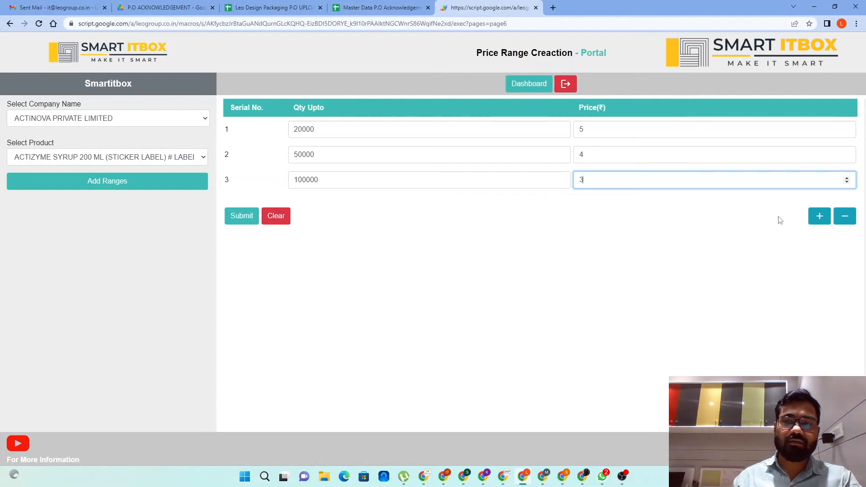
Add a fourth range up to 1000000 at price 2.50 and submit the price ranges
{"action": "left_click", "coordinate": [818, 216]}
{"action": "left_click", "coordinate": [418, 206]}
{"action": "type", "text": "1000000"}
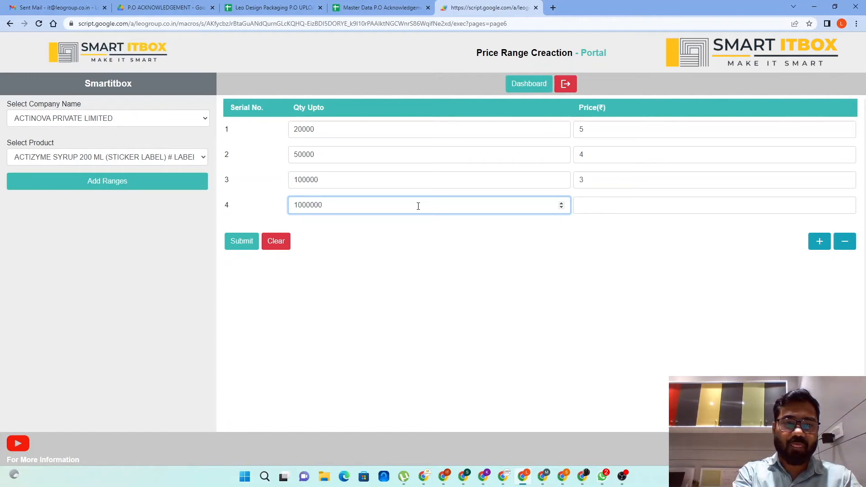
{"action": "key", "text": "Tab"}
{"action": "type", "text": "2.50"}
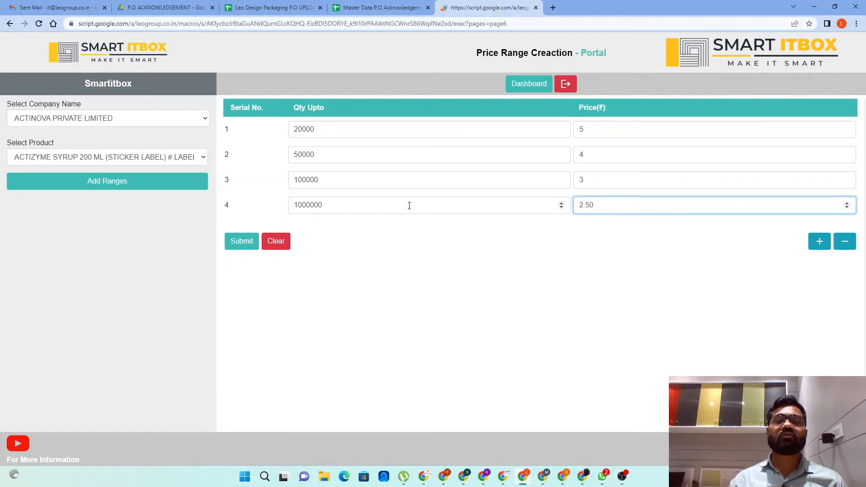
{"action": "left_click", "coordinate": [249, 242]}
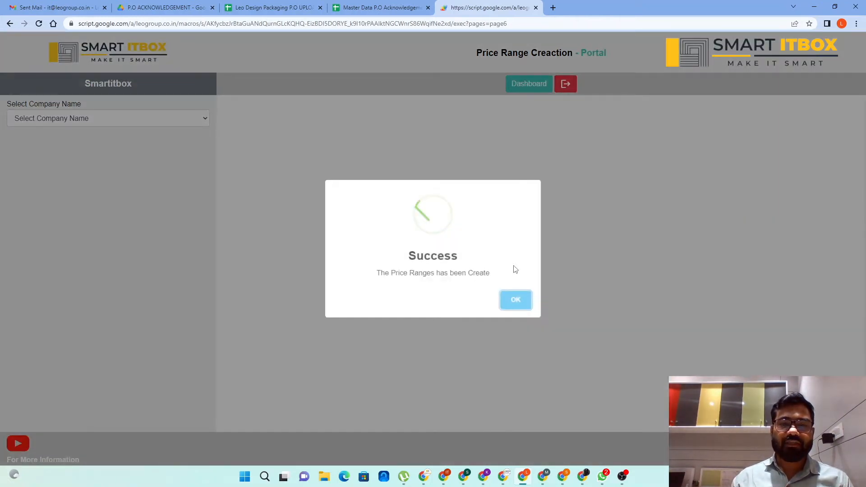
{"action": "left_click", "coordinate": [507, 301]}
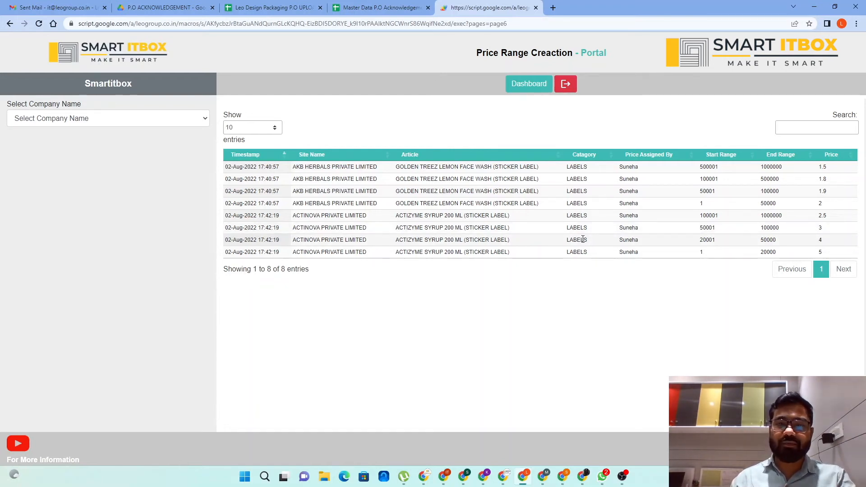
Filter the saved price range entries by the search text ACT
{"action": "left_click", "coordinate": [795, 128]}
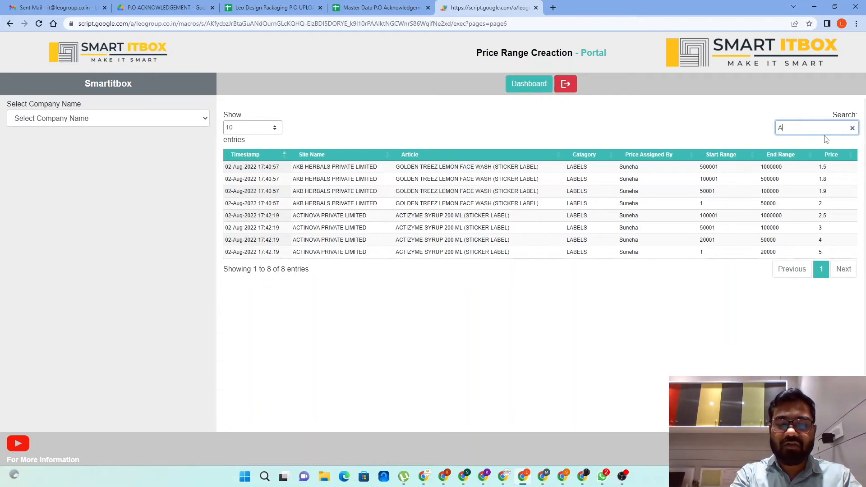
{"action": "type", "text": "CTI"}
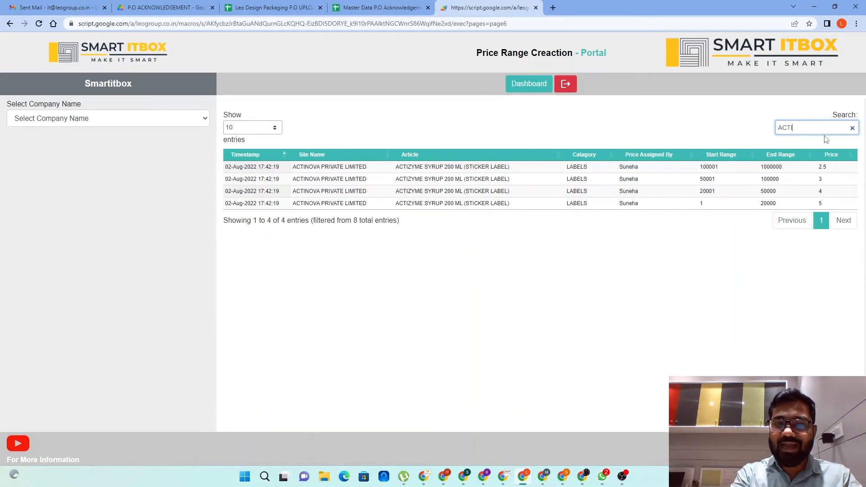
{"action": "type", "text": "NOV"}
{"action": "key", "text": "BackSpace"}
{"action": "key", "text": "BackSpace"}
{"action": "key", "text": "BackSpace"}
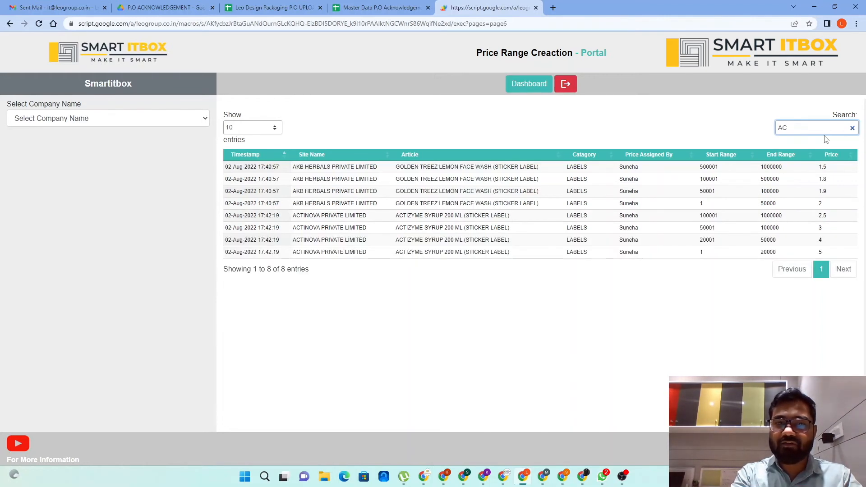
{"action": "type", "text": "T"}
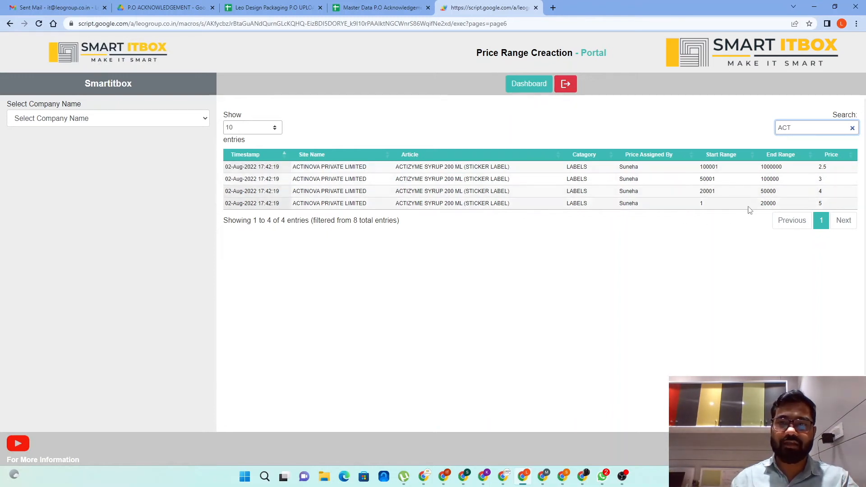
{"action": "left_click", "coordinate": [581, 131]}
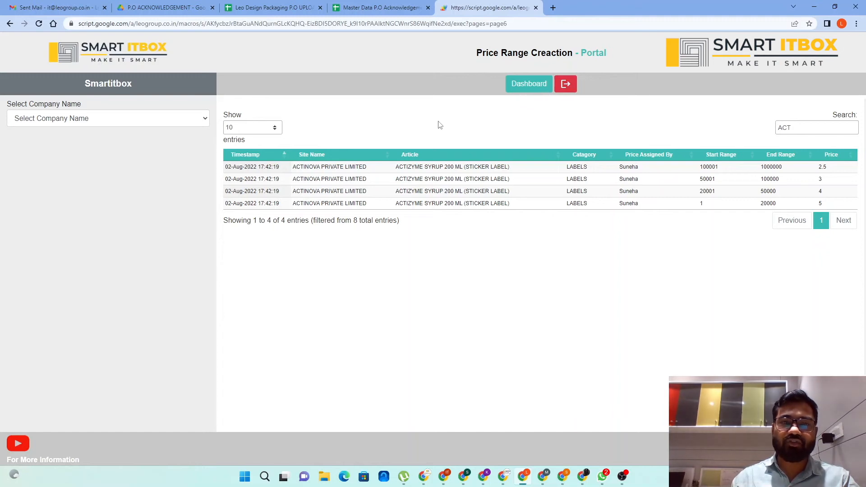
Switch to the Leo Design Packaging P.O UPLOAD spreadsheet to view its Price Range sheet
{"action": "left_click", "coordinate": [279, 8]}
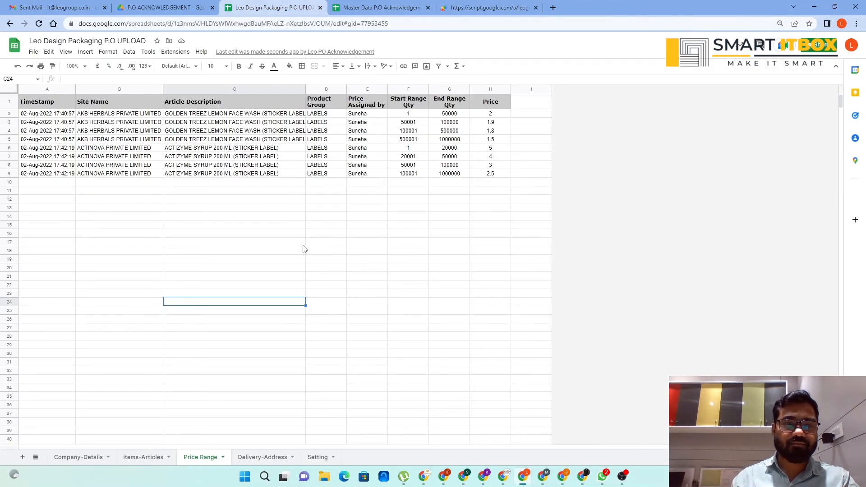
{"action": "left_click", "coordinate": [368, 285]}
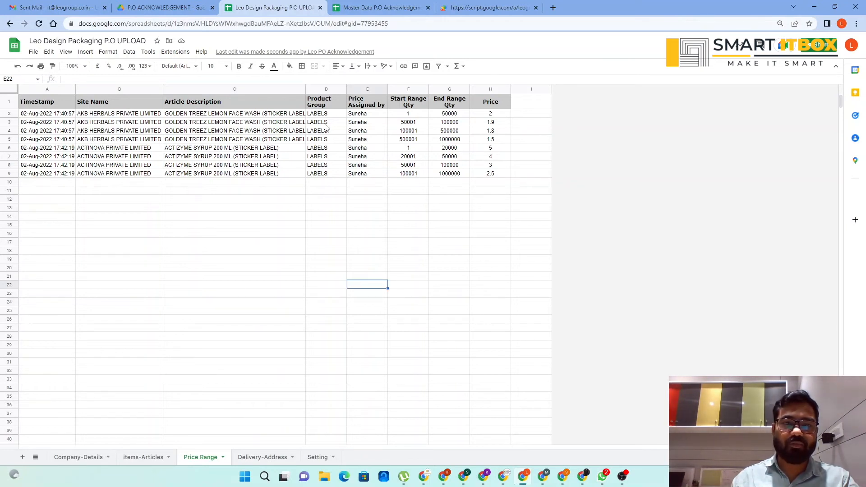
{"action": "left_click", "coordinate": [303, 86]}
{"action": "left_click", "coordinate": [301, 89]}
{"action": "left_click", "coordinate": [324, 160]}
{"action": "left_click", "coordinate": [537, 218]}
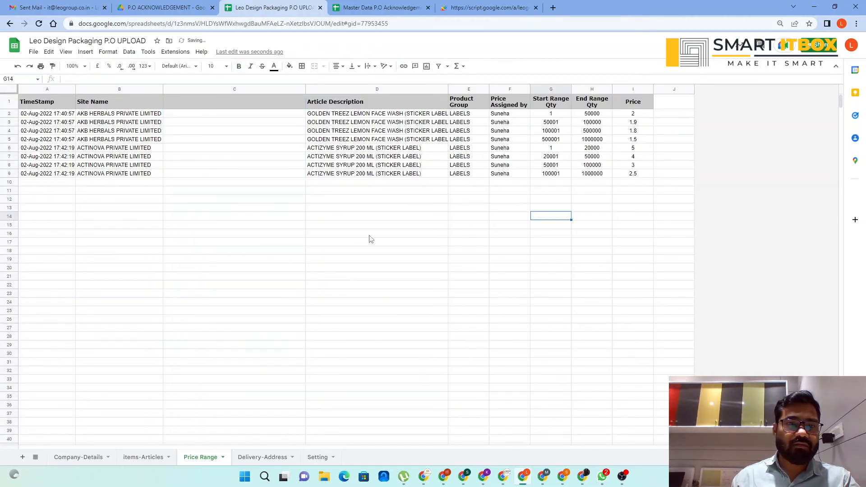
{"action": "key", "text": "ctrl+z"}
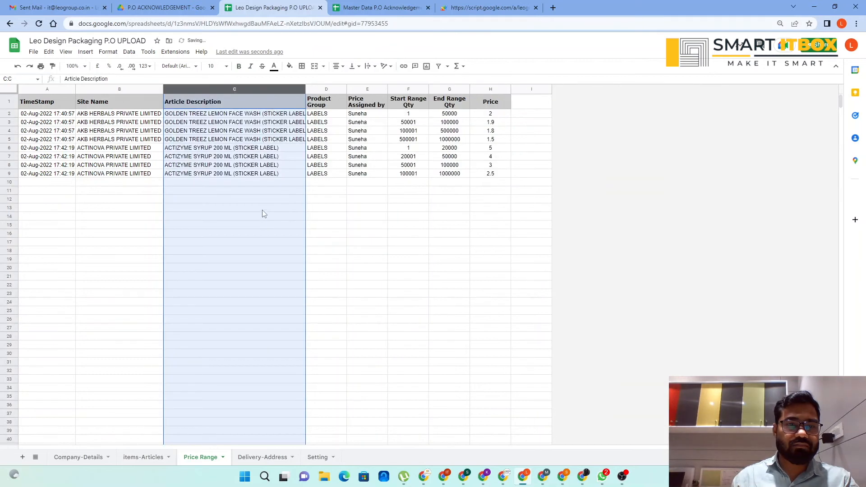
Widen the Article Description column so that the full article names fit
{"action": "left_click", "coordinate": [363, 224]}
{"action": "left_click_drag", "start_coordinate": [304, 90], "coordinate": [194, 200]}
Examine the saved timestamps, site names and end range quantities for AKB HERBALS and ACTINOVA in the Price Range sheet
{"action": "left_click", "coordinate": [62, 122]}
{"action": "left_click", "coordinate": [66, 158]}
{"action": "left_click", "coordinate": [111, 131]}
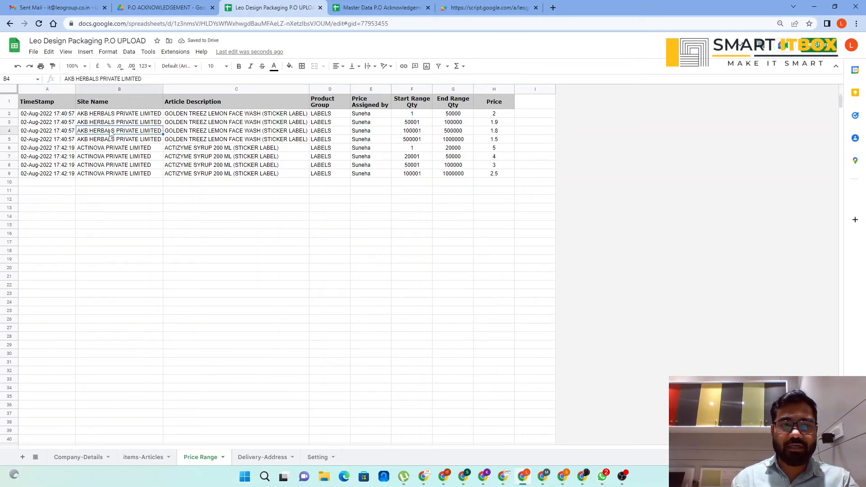
{"action": "left_click", "coordinate": [107, 158]}
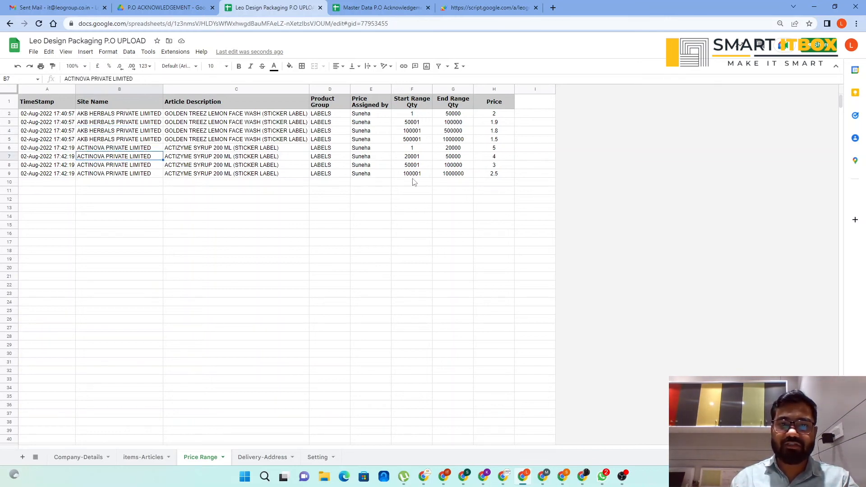
{"action": "left_click", "coordinate": [455, 117]}
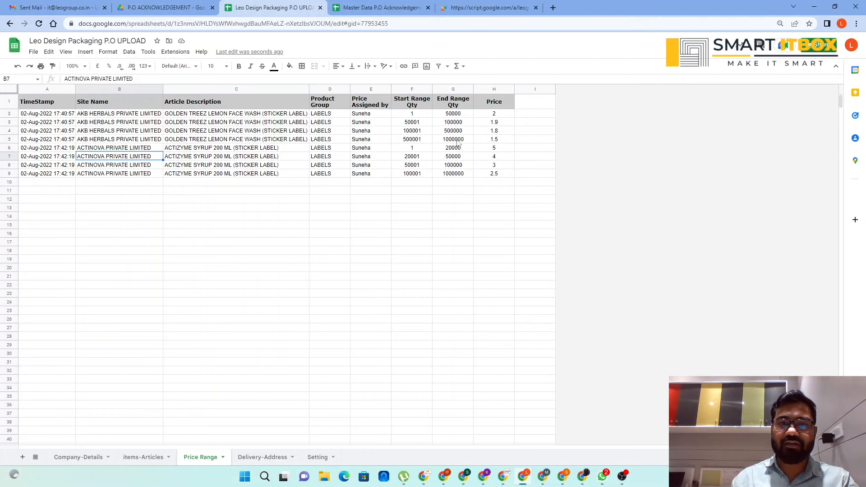
{"action": "left_click", "coordinate": [458, 173], "text": "shift"}
{"action": "left_click", "coordinate": [450, 225]}
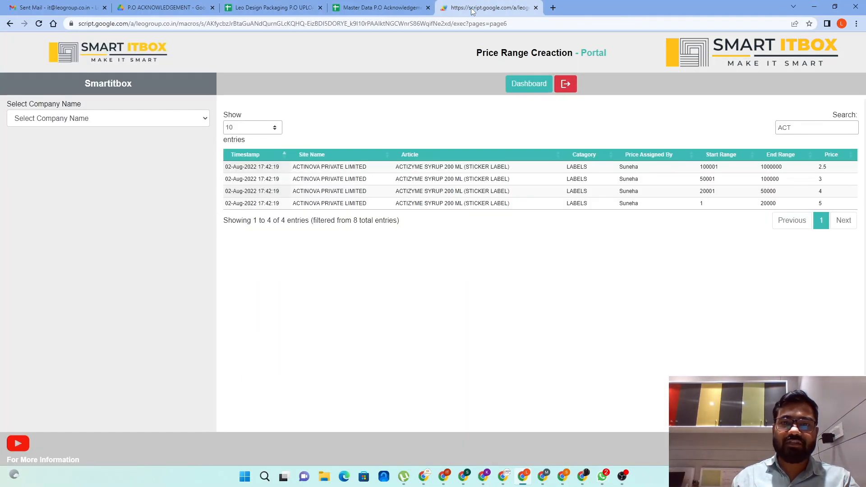
Return to the Price Range portal and start adding ranges for ACTINOVA PRIVATE LIMITED's FERRINOVA-200 ML STICKER LABELS # LABELS
{"action": "left_click", "coordinate": [480, 8]}
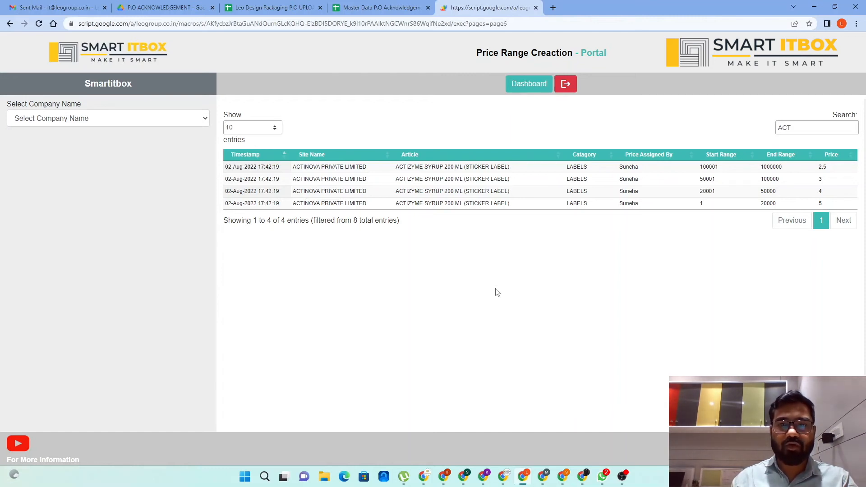
{"action": "left_click", "coordinate": [203, 119]}
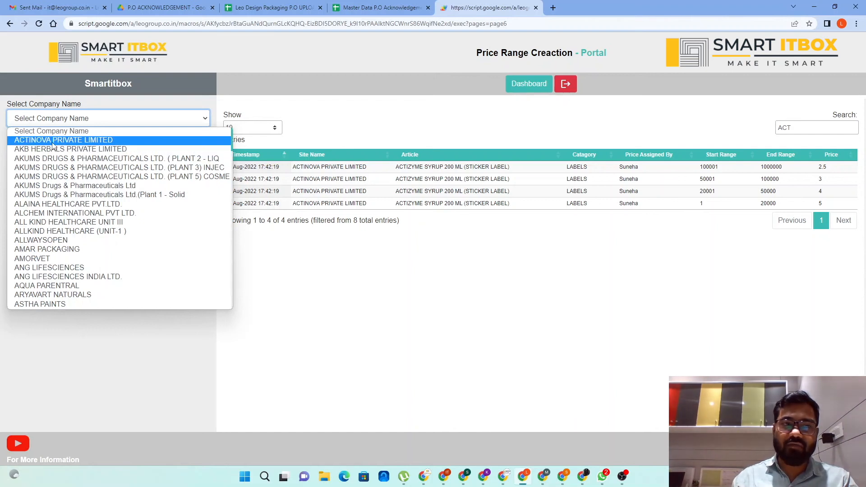
{"action": "left_click", "coordinate": [53, 141]}
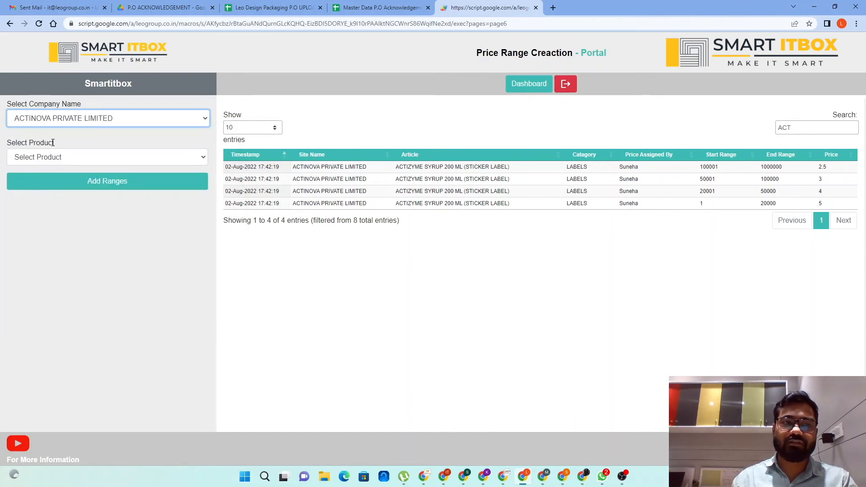
{"action": "left_click", "coordinate": [101, 159]}
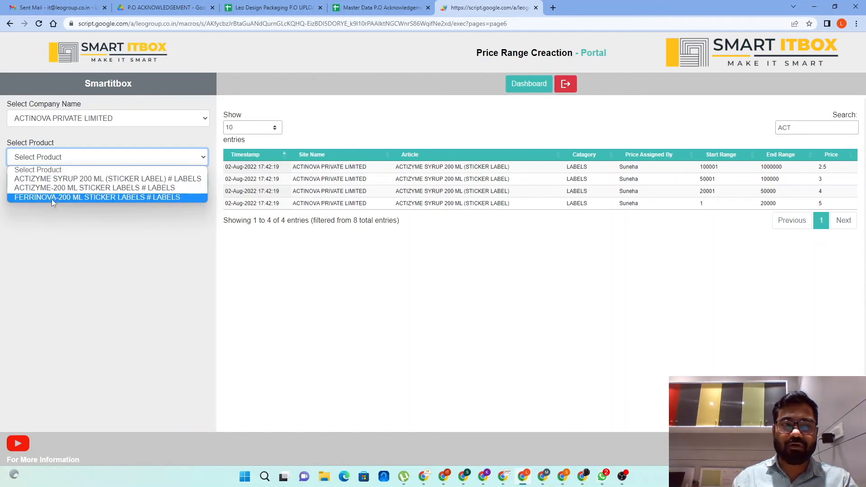
{"action": "left_click", "coordinate": [51, 199]}
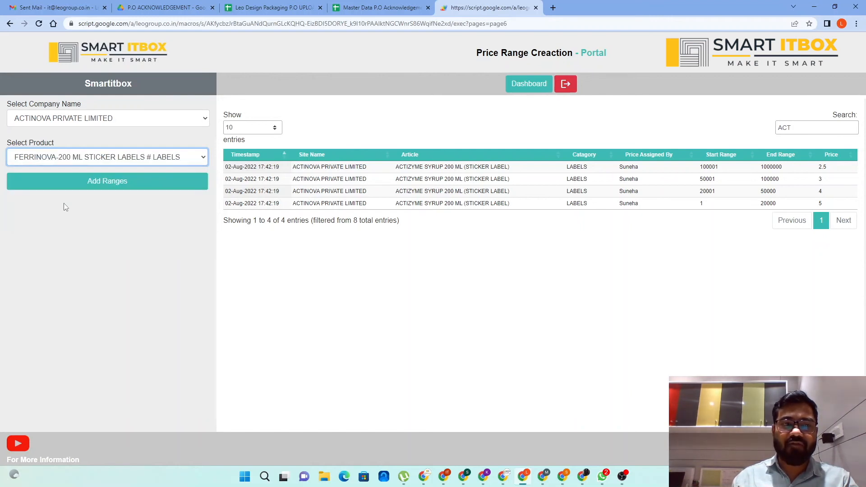
{"action": "left_click", "coordinate": [94, 186]}
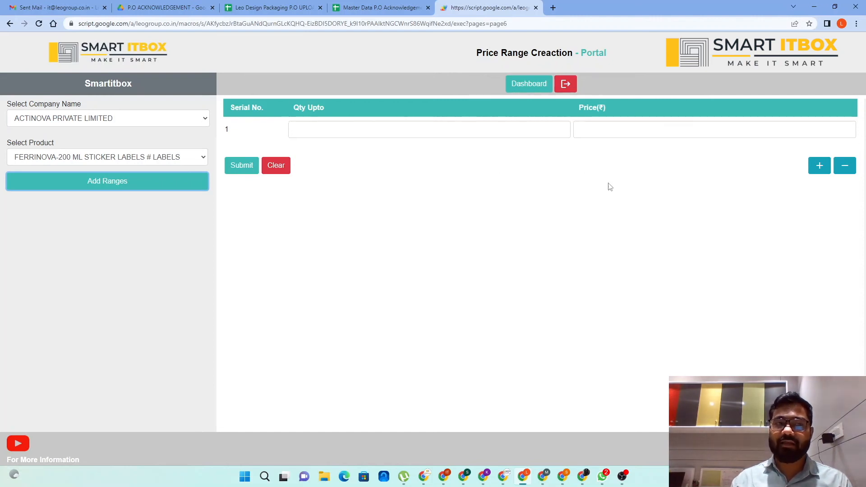
Load the price ranges of ACTINOVA PRIVATE LIMITED's ACTIZYME SYRUP 200 ML (STICKER LABEL) product for editing
{"action": "left_click", "coordinate": [180, 161]}
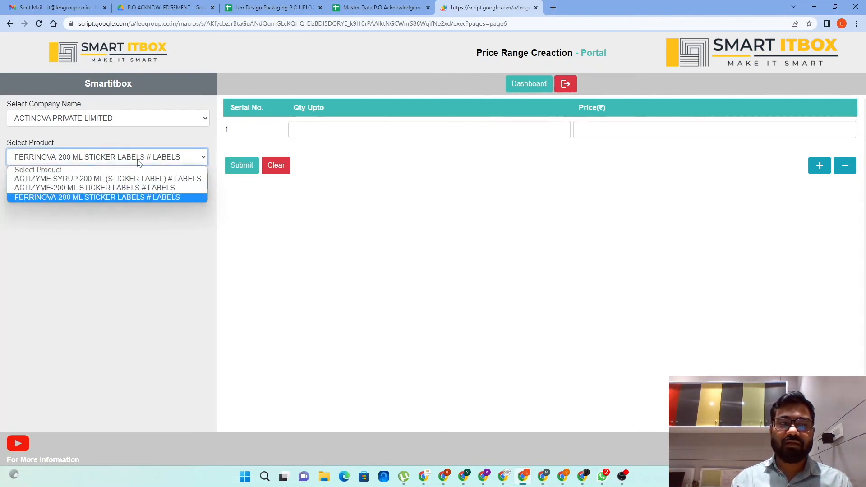
{"action": "left_click", "coordinate": [56, 177]}
{"action": "left_click", "coordinate": [82, 185]}
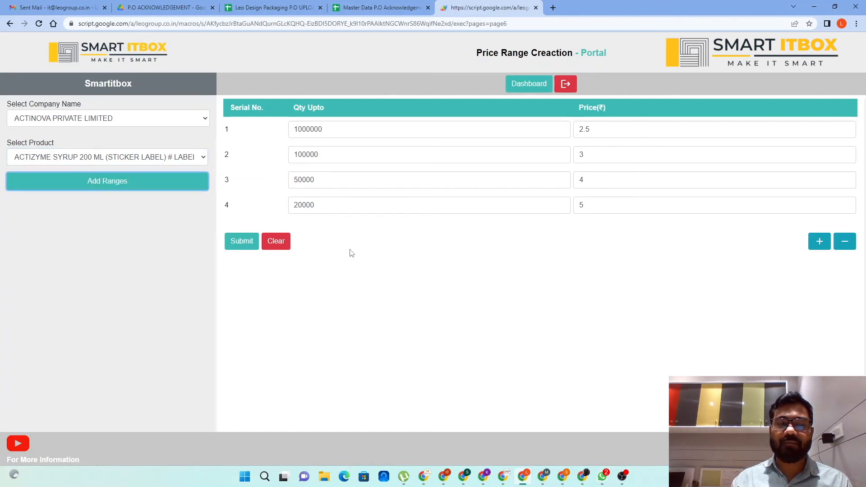
{"action": "left_click", "coordinate": [178, 180]}
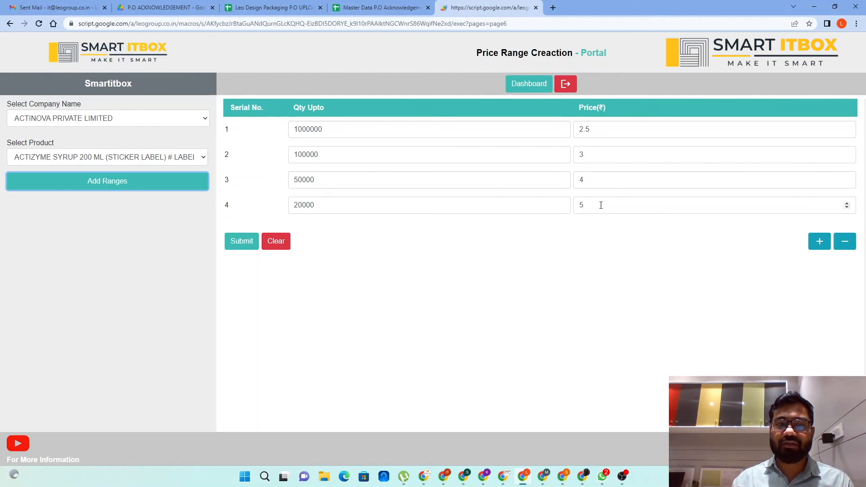
Set the price for quantities up to 1000000 to 2 and submit the updated price ranges
{"action": "left_click", "coordinate": [613, 131]}
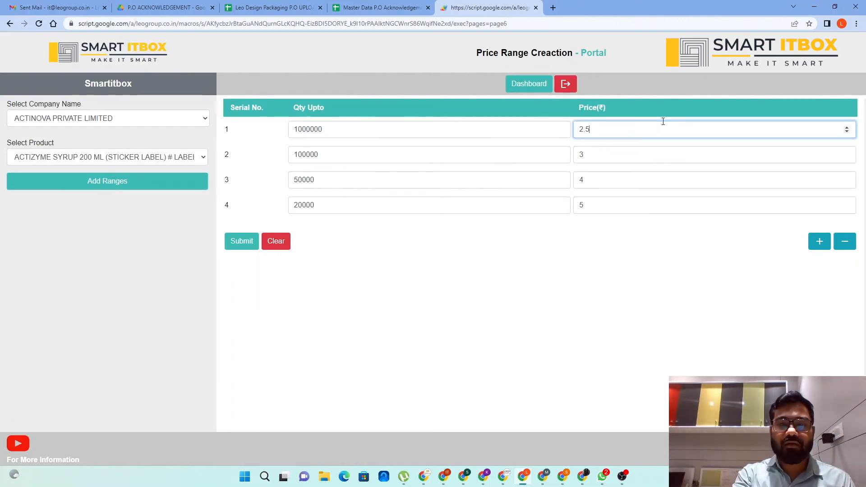
{"action": "key", "text": "BackSpace"}
{"action": "key", "text": "BackSpace"}
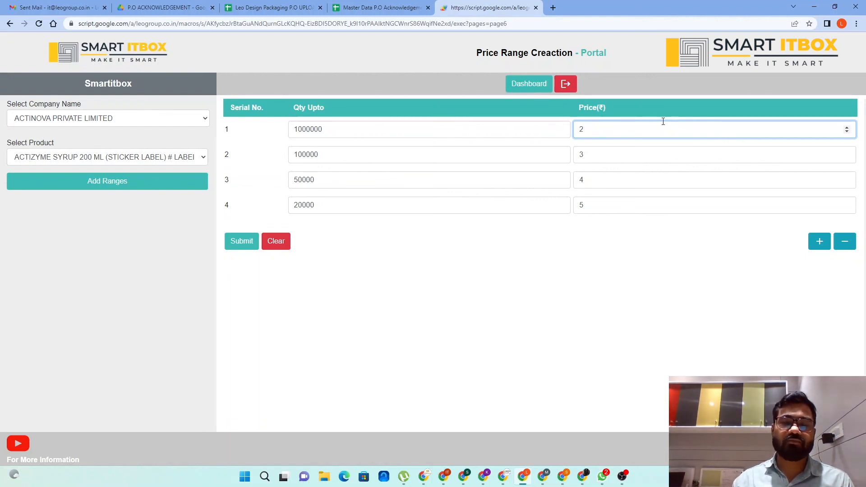
{"action": "left_click", "coordinate": [241, 247]}
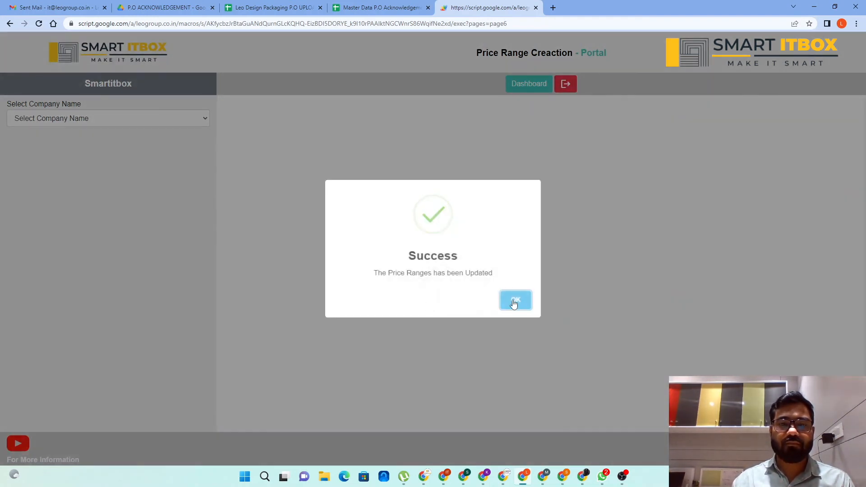
{"action": "left_click", "coordinate": [513, 300]}
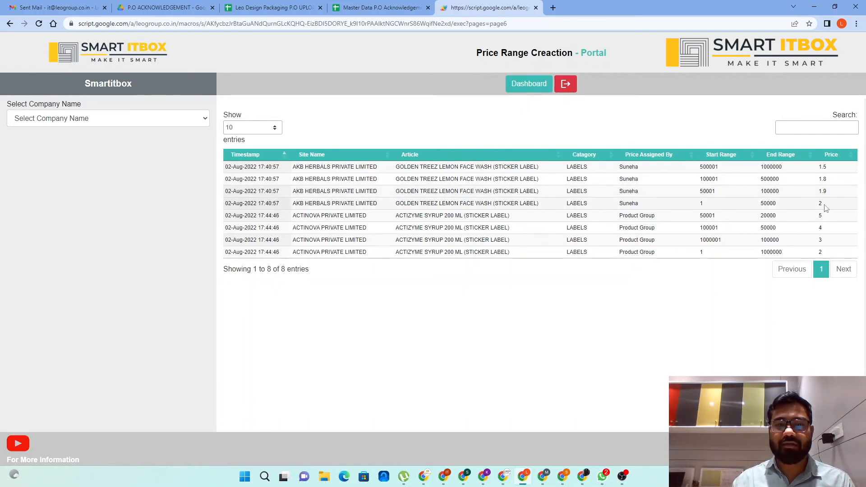
Select ACTINOVA PRIVATE LIMITED as the company and open the range form for ACTIZYME-200 ML STICKER LABELS # LABELS
{"action": "left_click", "coordinate": [194, 120]}
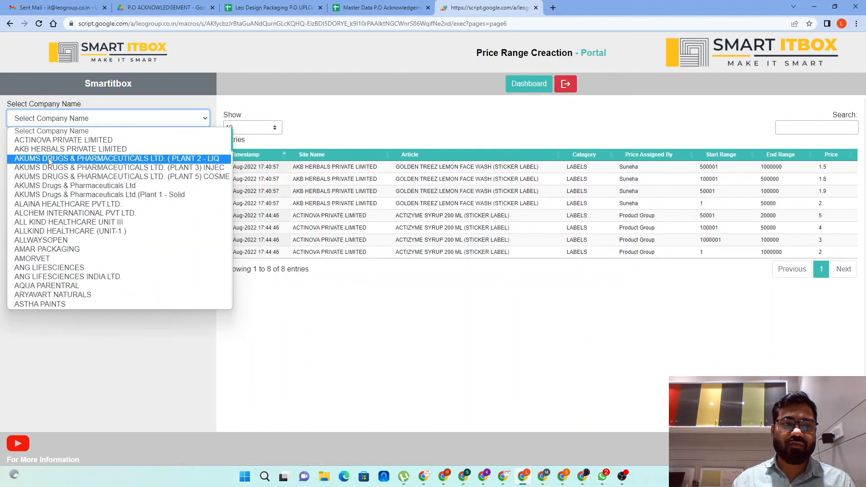
{"action": "left_click", "coordinate": [50, 140]}
{"action": "left_click", "coordinate": [83, 157]}
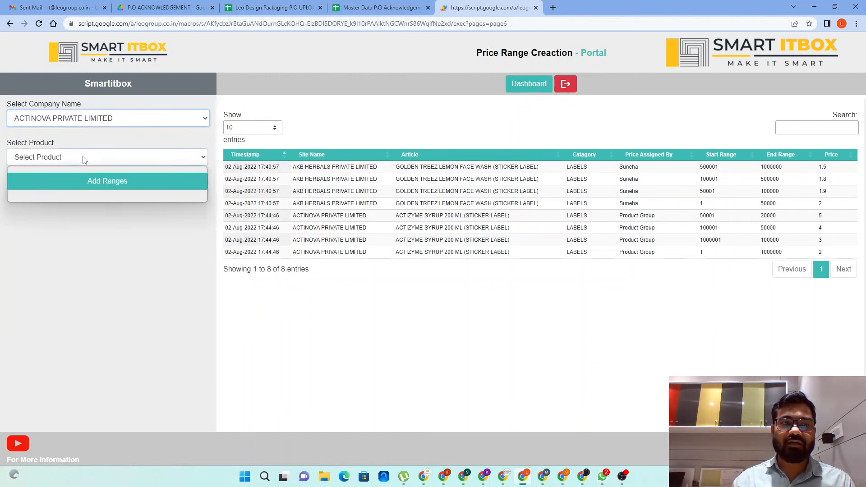
{"action": "left_click", "coordinate": [76, 188]}
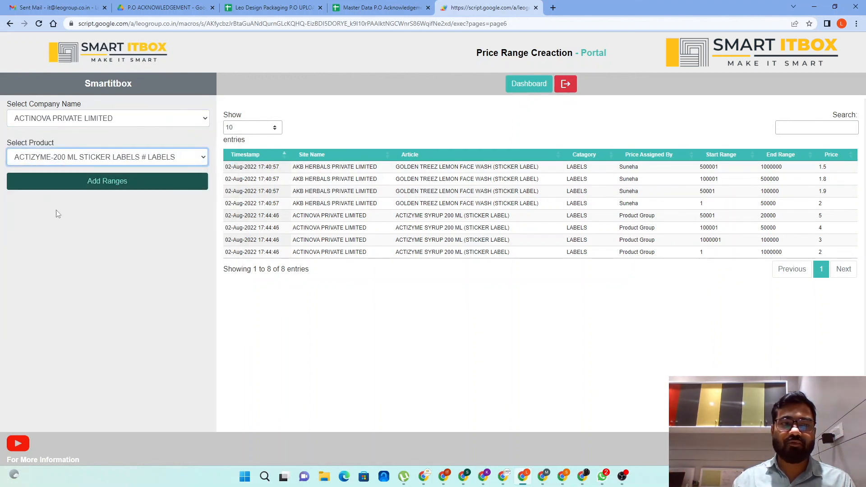
{"action": "left_click", "coordinate": [99, 190]}
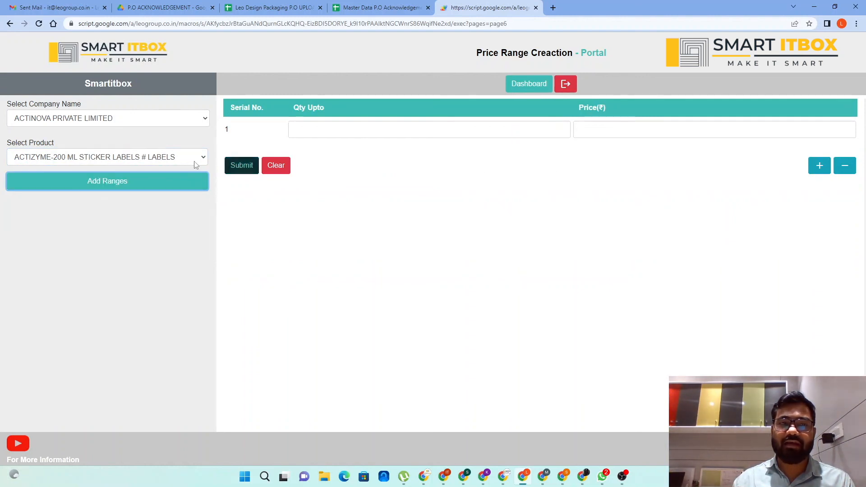
Switch the product to ACTIZYME SYRUP 200 ML (STICKER LABEL) and load its saved price ranges for review
{"action": "left_click", "coordinate": [151, 161]}
{"action": "left_click", "coordinate": [76, 176]}
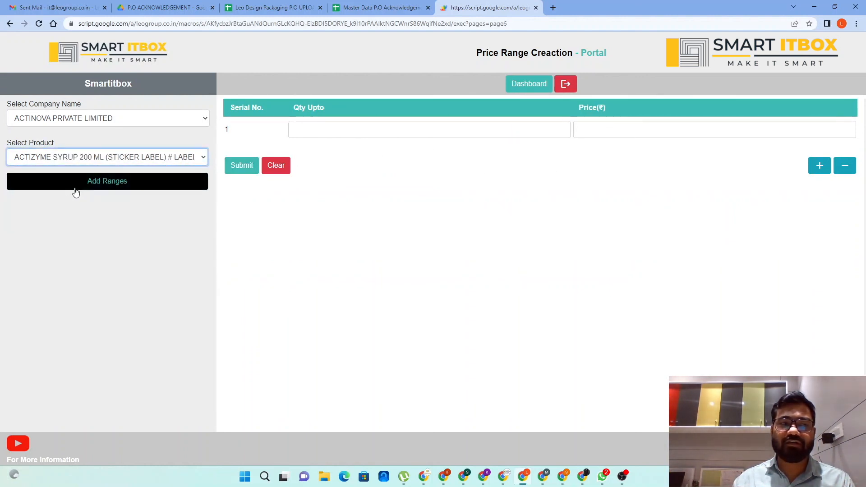
{"action": "left_click", "coordinate": [102, 188]}
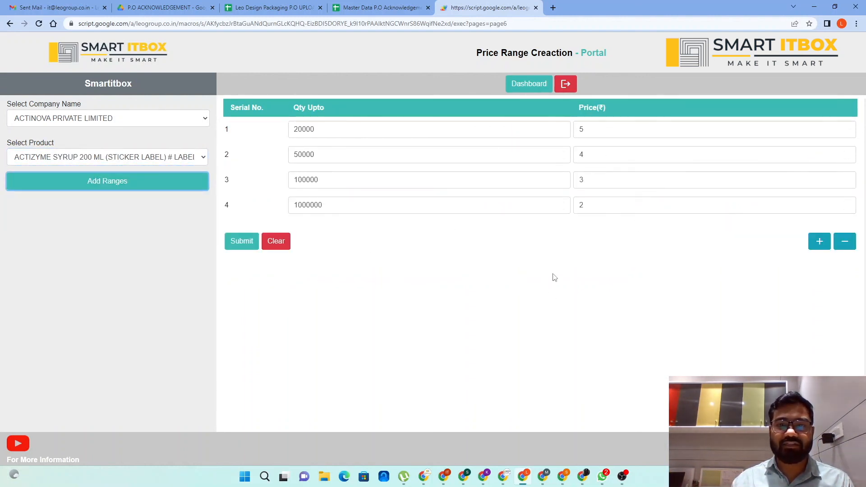